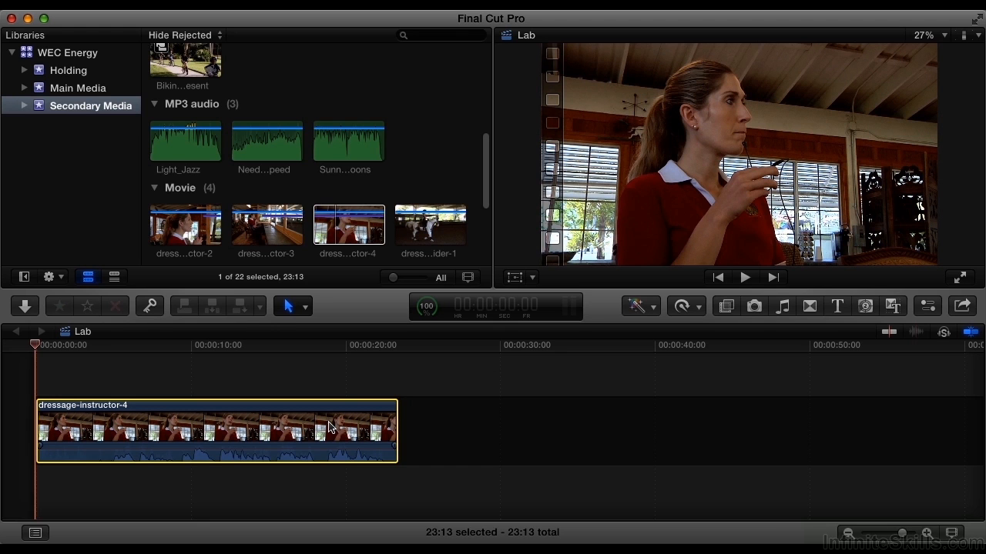
Detach the audio from the dressage-instructor-4 clip in the timeline and delete the detached audio clip.
right_click(329, 427)
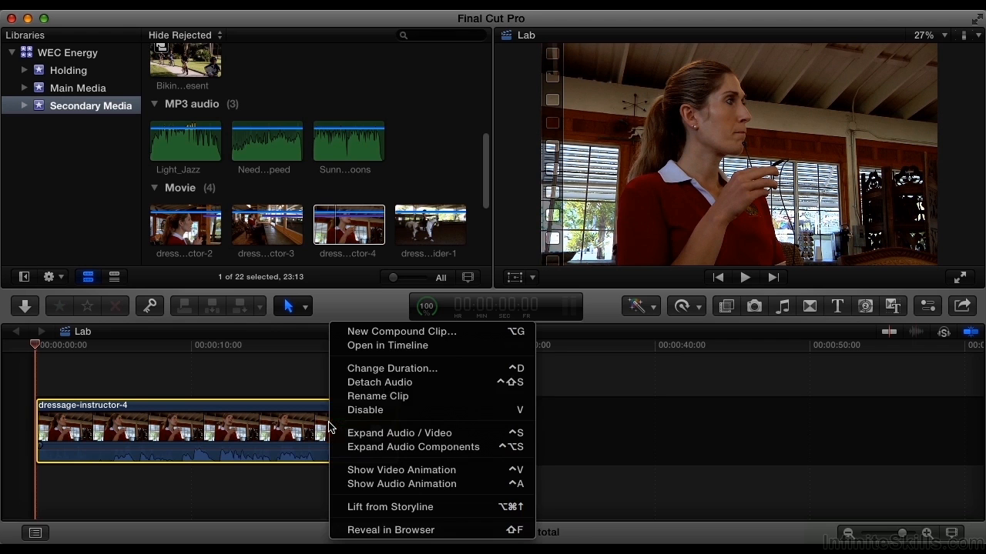
click(350, 383)
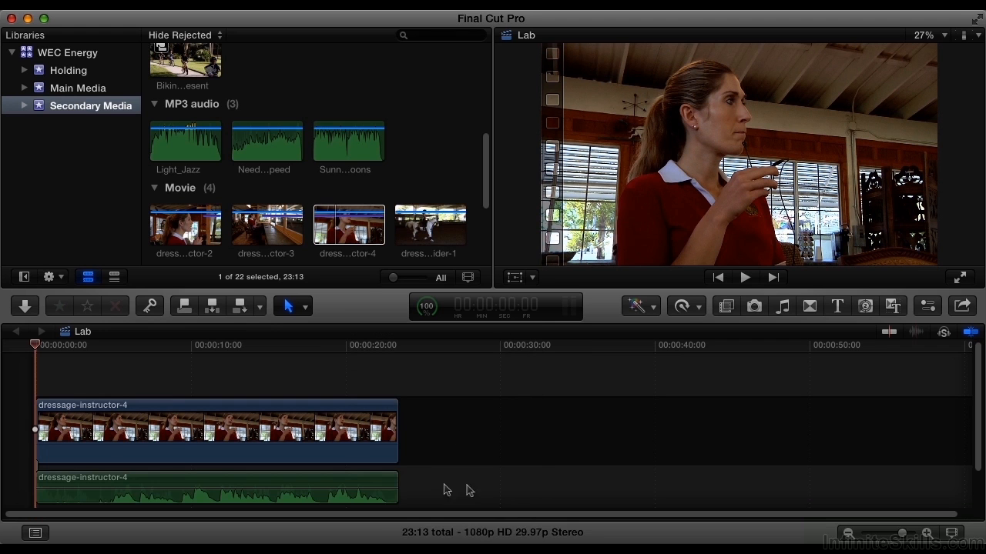
click(378, 486)
key(Delete)
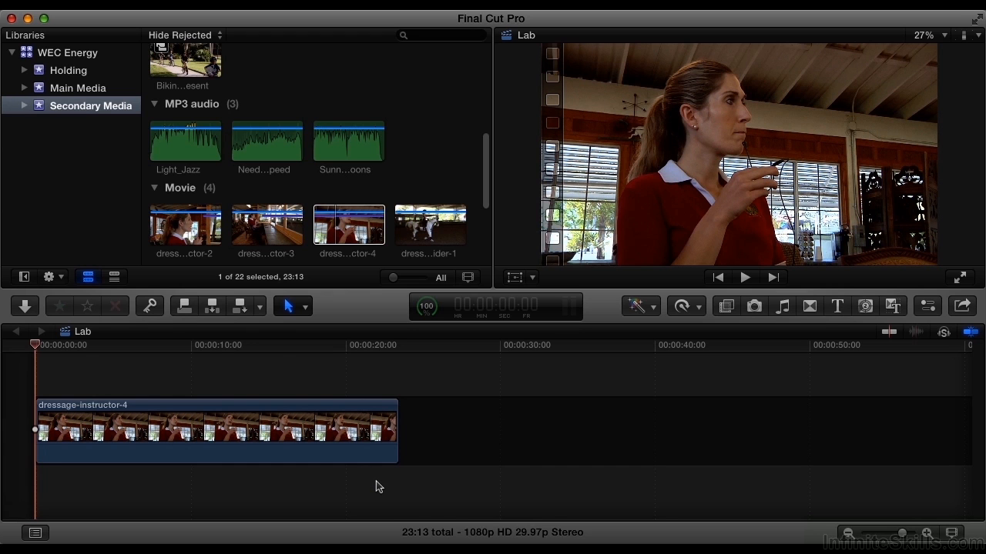
Park the playhead at 14:28 and apply the Cast effect from the Looks category to the dressage-instructor-4 clip.
click(266, 348)
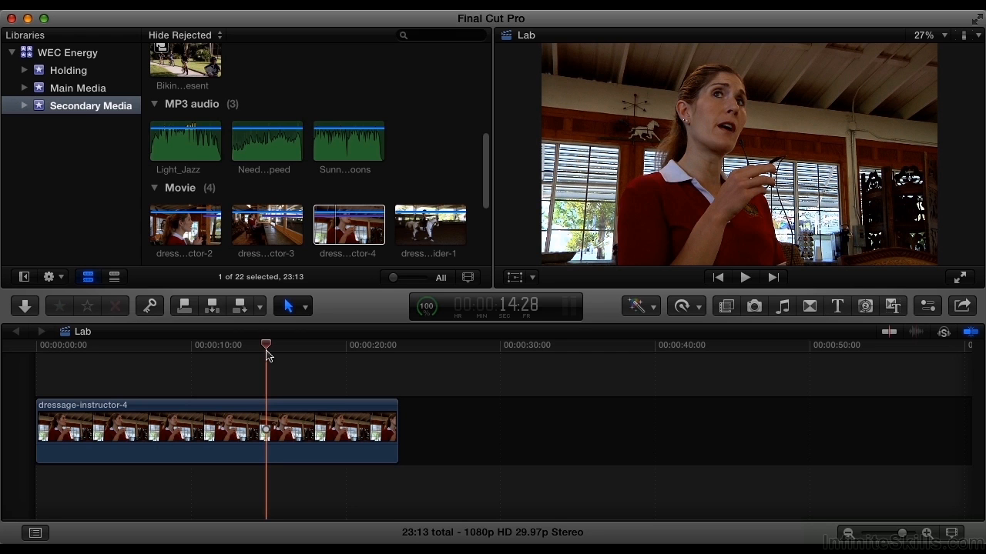
click(726, 306)
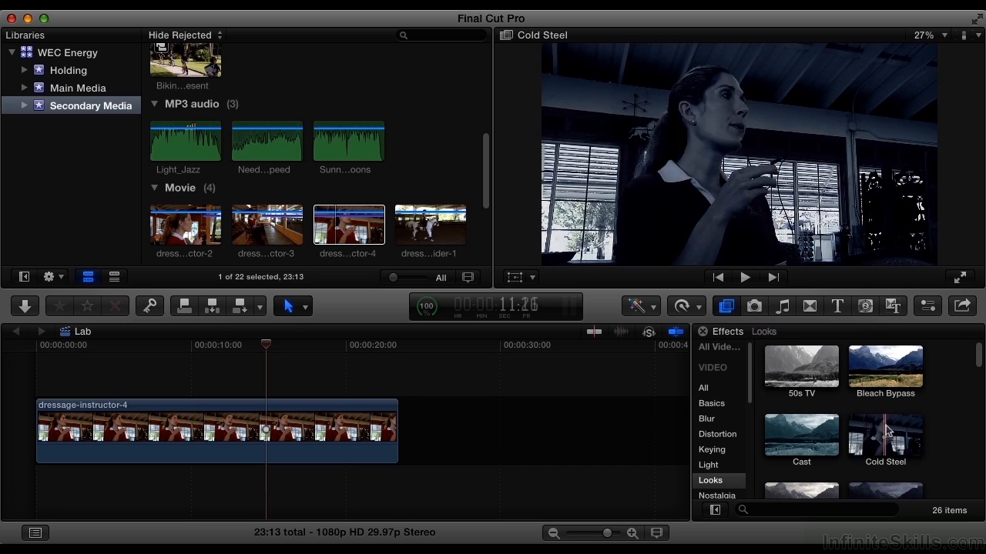
click(815, 437)
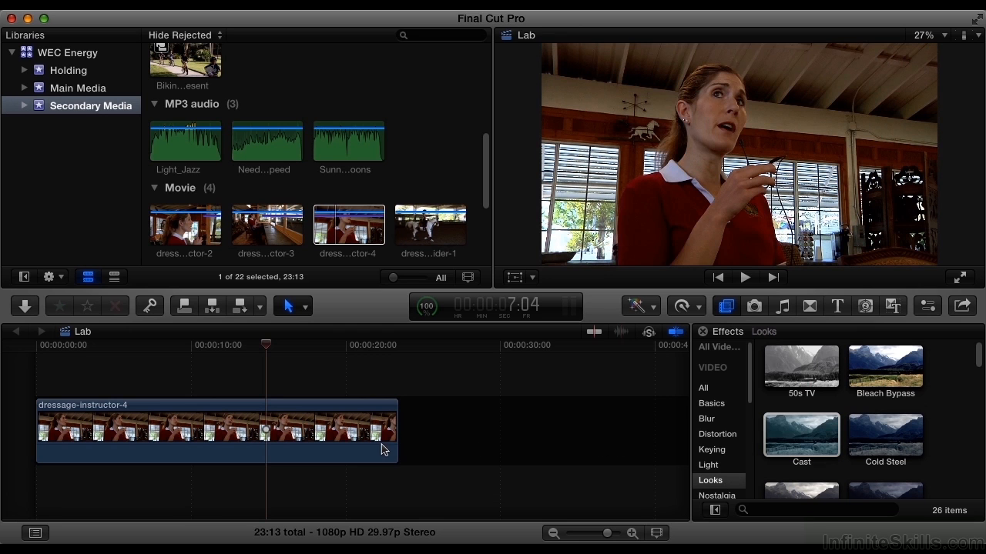
drag(797, 445, 306, 439)
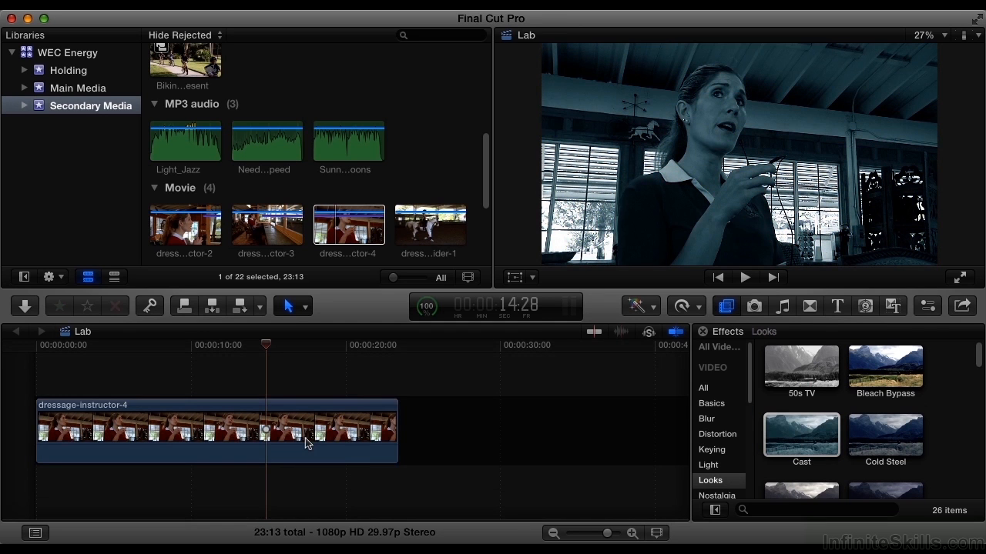
click(729, 309)
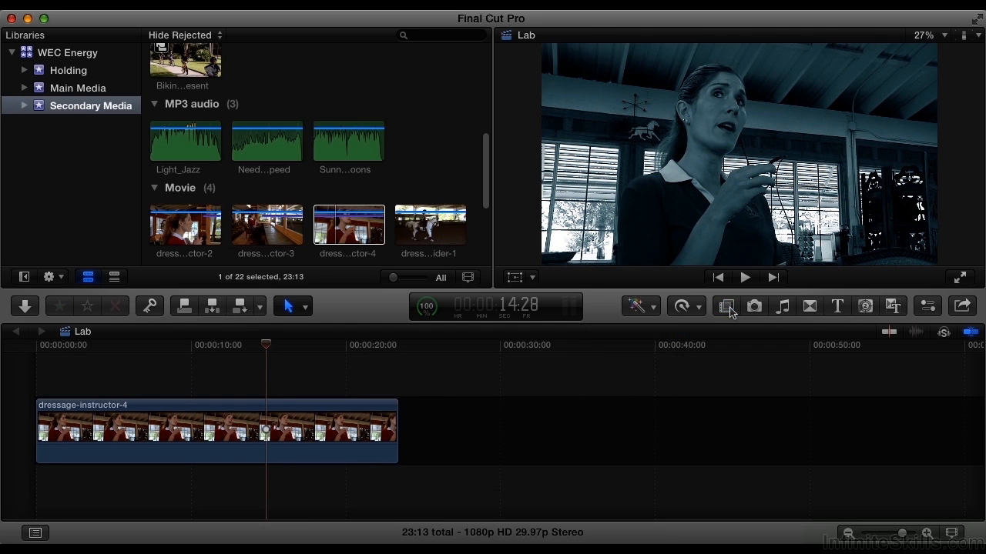
Set the Midtones color of the clip's Cast effect to a neutral gray, keeping Amount at 100.
click(351, 440)
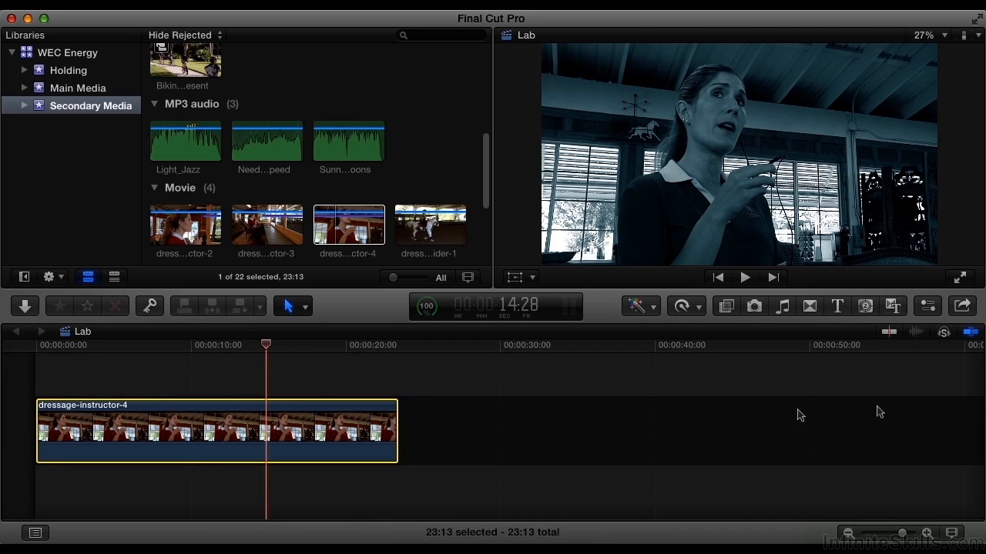
click(927, 308)
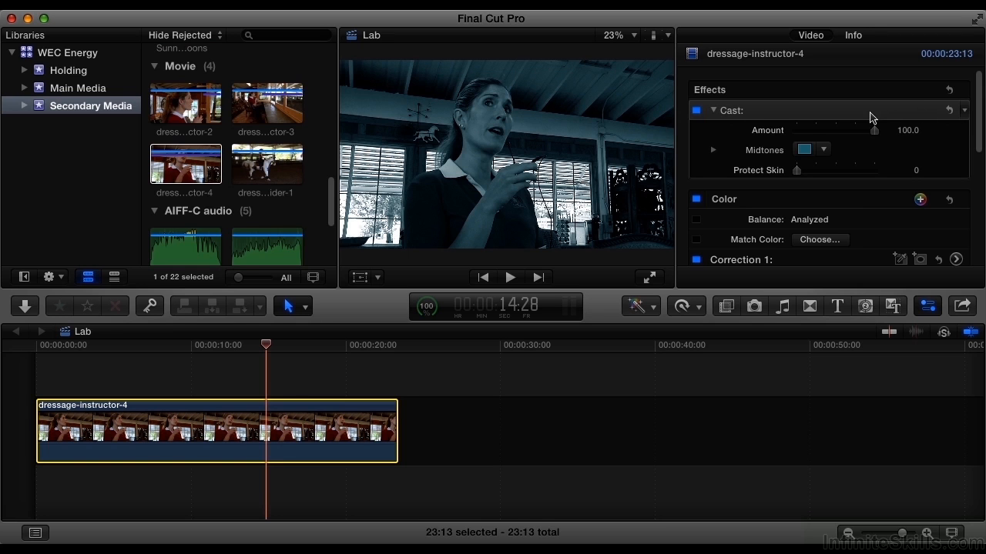
click(807, 114)
click(713, 110)
click(713, 110)
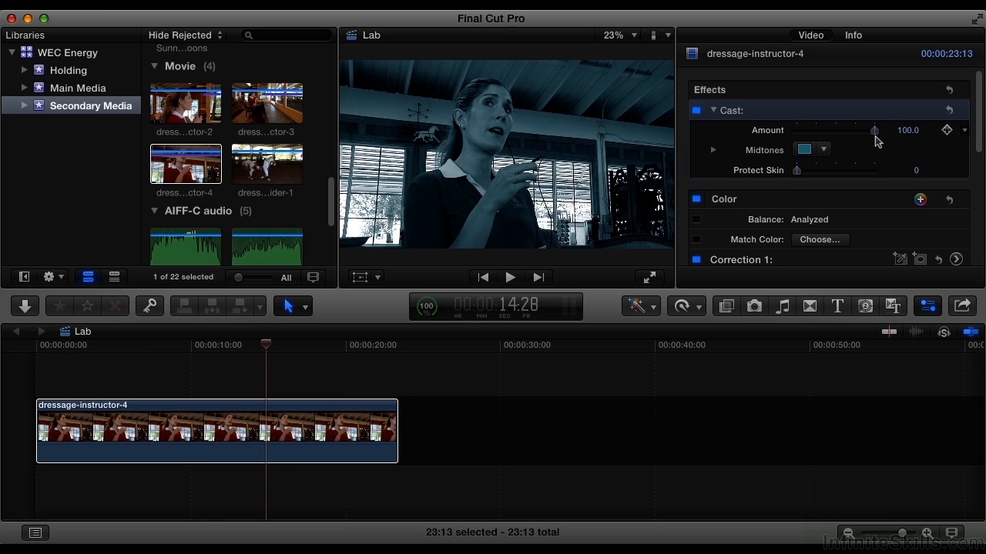
mouse_move(873, 131)
mouse_down()
mouse_move(803, 140)
mouse_move(887, 138)
mouse_up()
click(804, 149)
click(844, 221)
drag(845, 221, 829, 243)
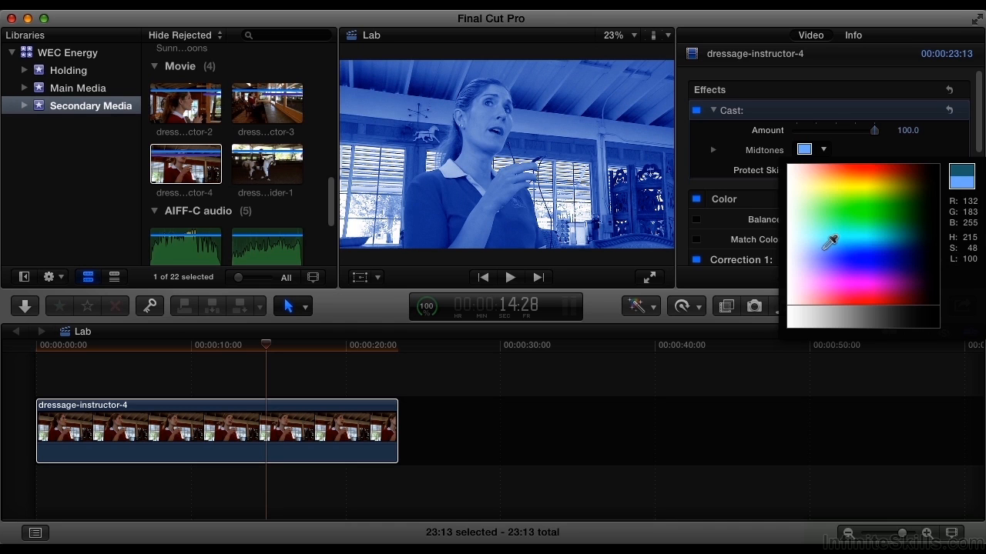
drag(829, 243, 862, 322)
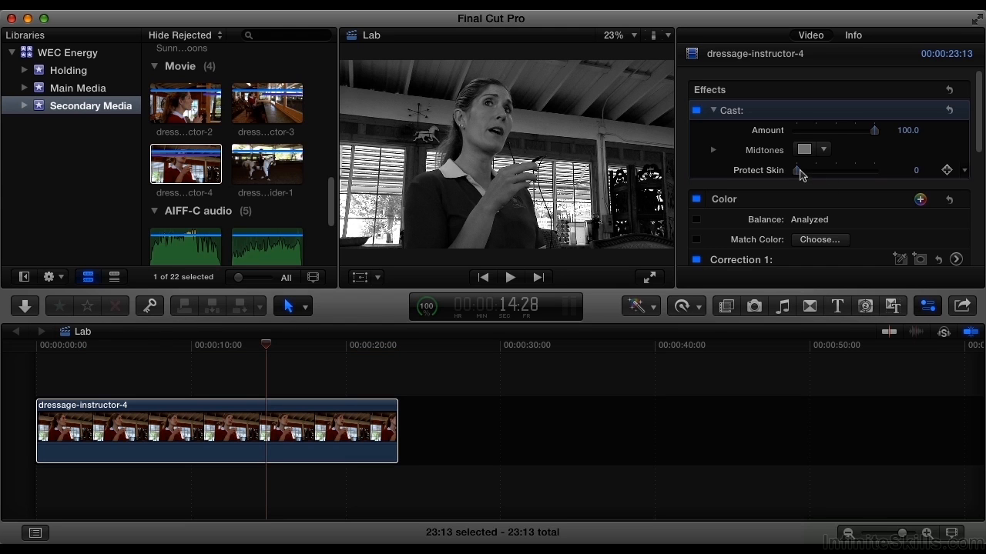
Try raising the Cast effect's Protect Skin to about 45 and return it to 0.
drag(799, 175, 837, 175)
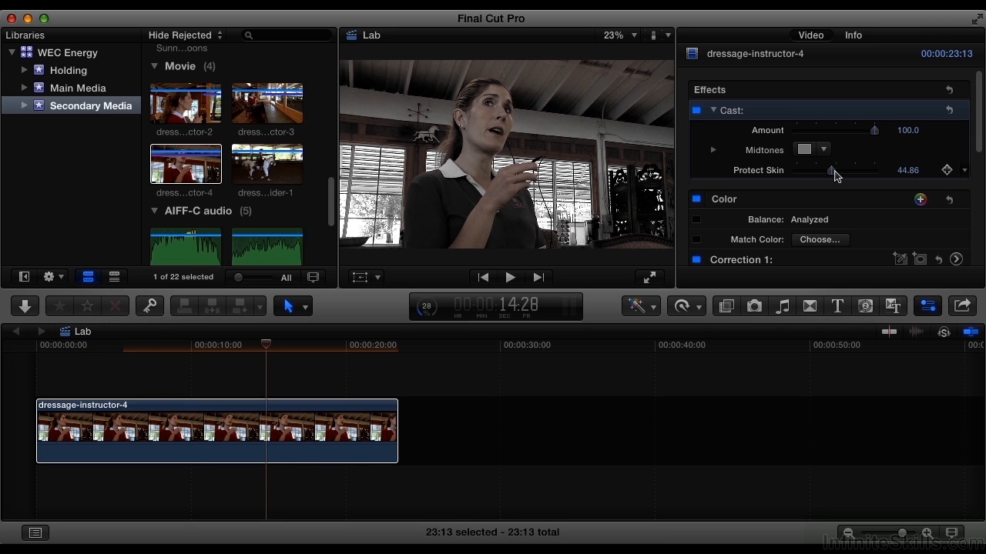
drag(837, 176, 785, 175)
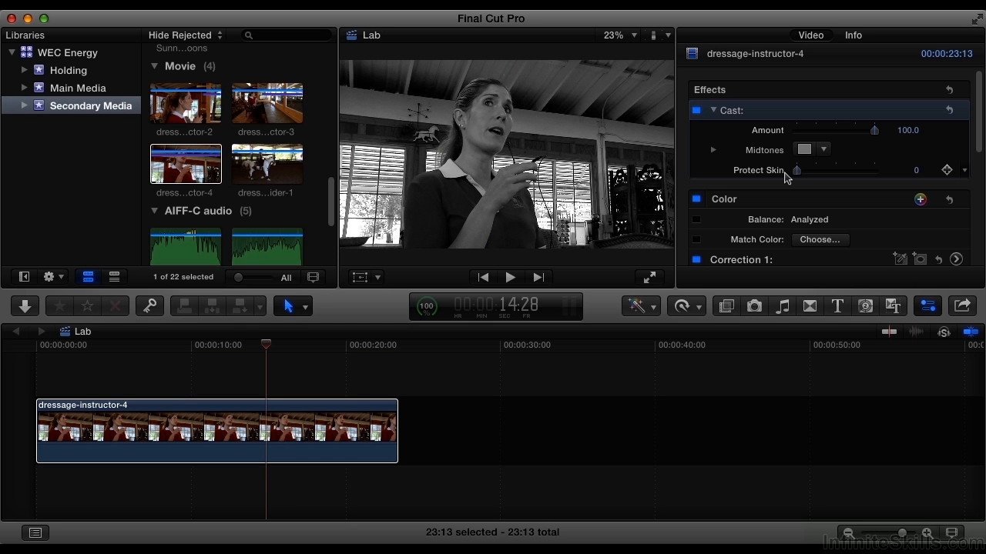
Place a Custom solid generator above the clip from the timeline's start and extend it to the clip's full 23:13 length.
click(865, 306)
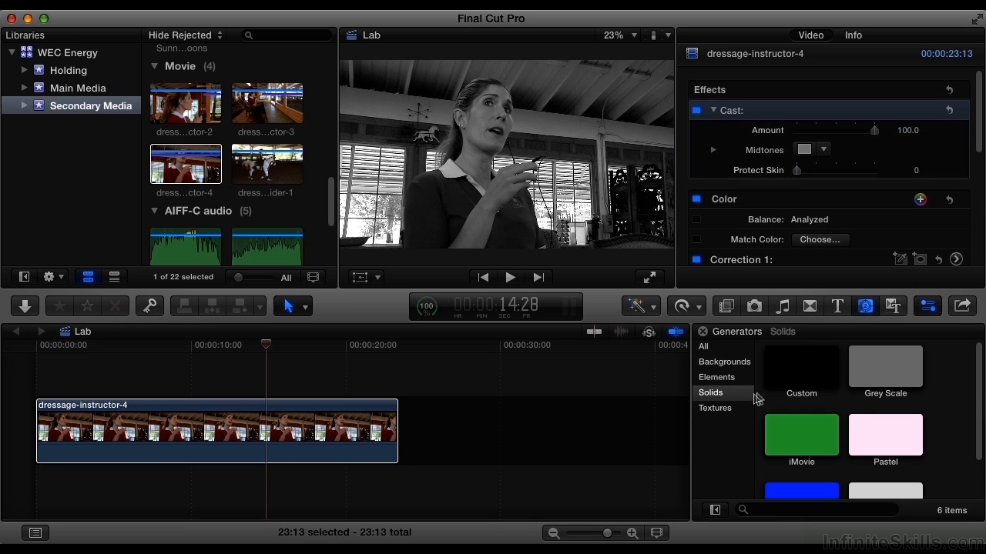
click(801, 379)
drag(800, 379, 40, 362)
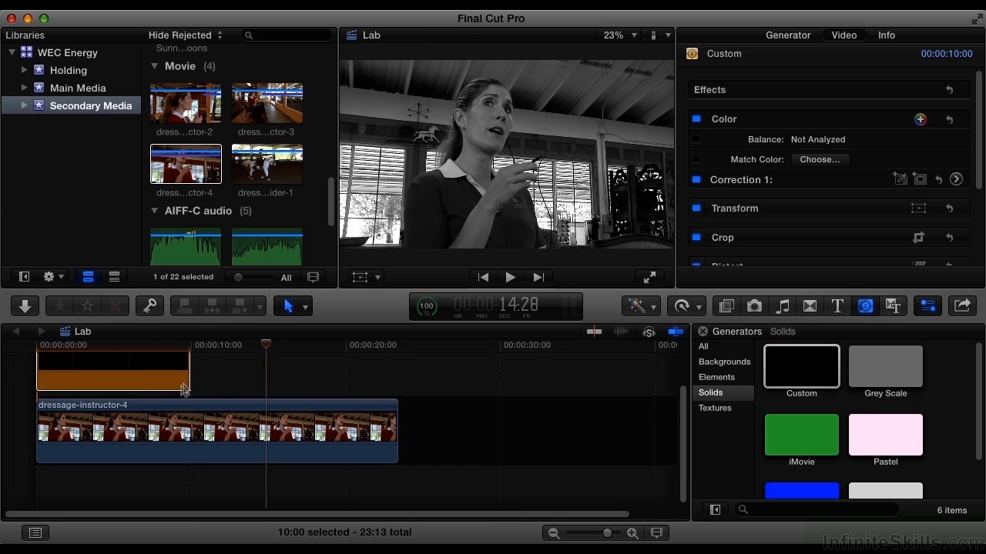
drag(188, 376, 398, 375)
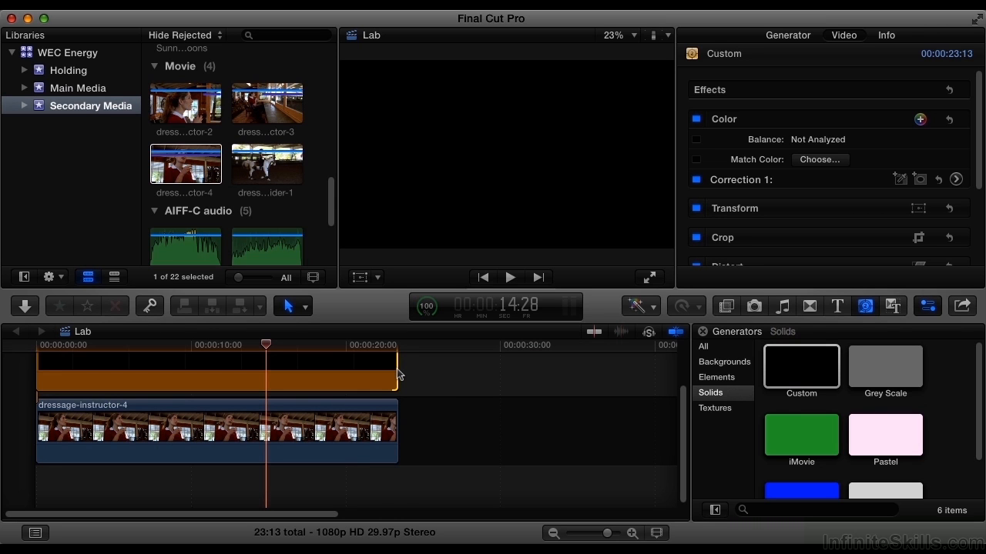
Change the Custom solid generator's color to a light blue-violet.
click(367, 378)
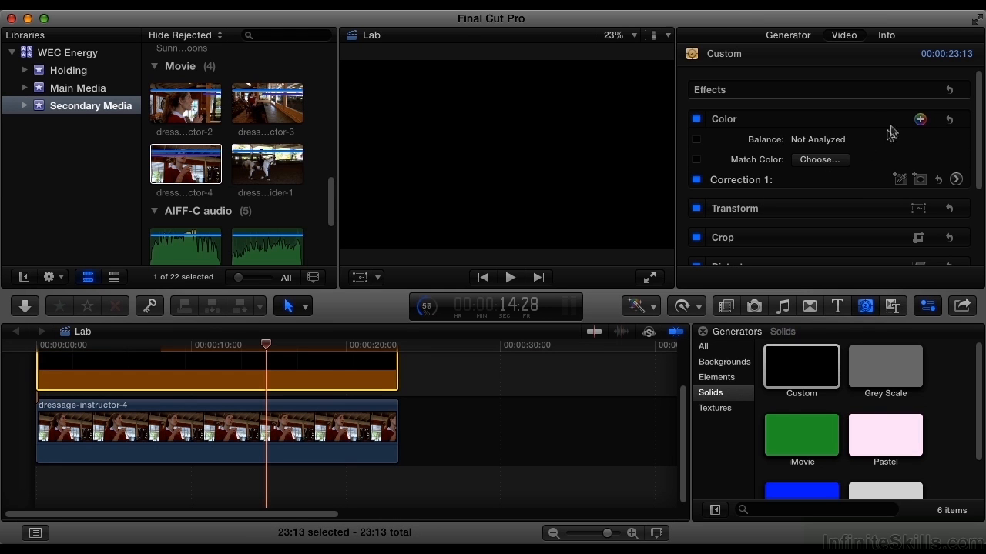
click(784, 36)
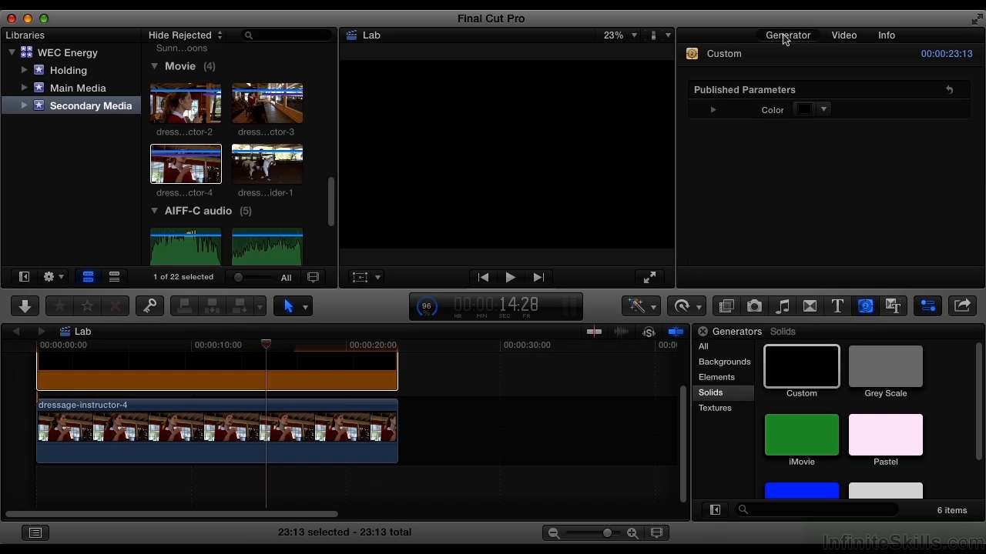
click(823, 110)
click(818, 226)
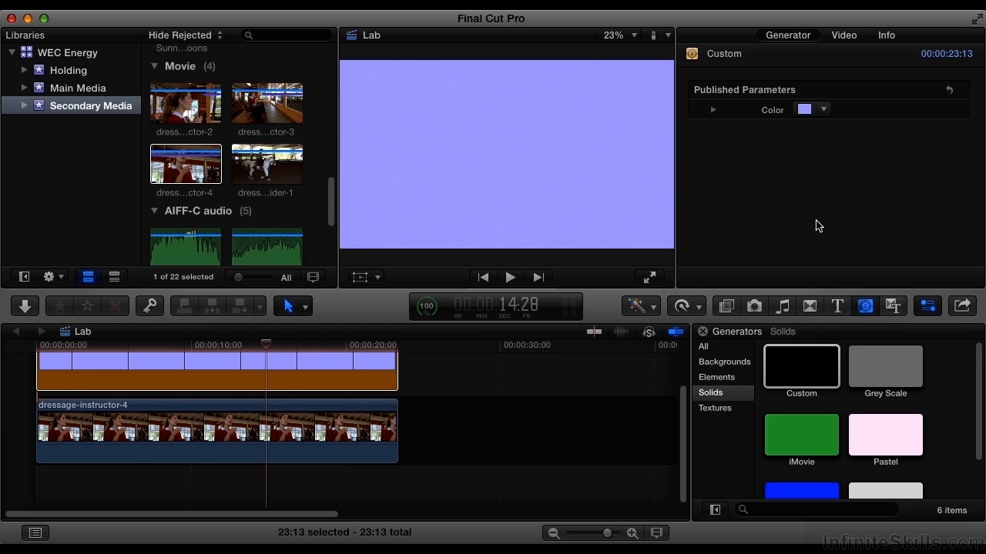
Try the Multiply and Lighten blend modes on the Custom solid at 100% opacity.
click(844, 36)
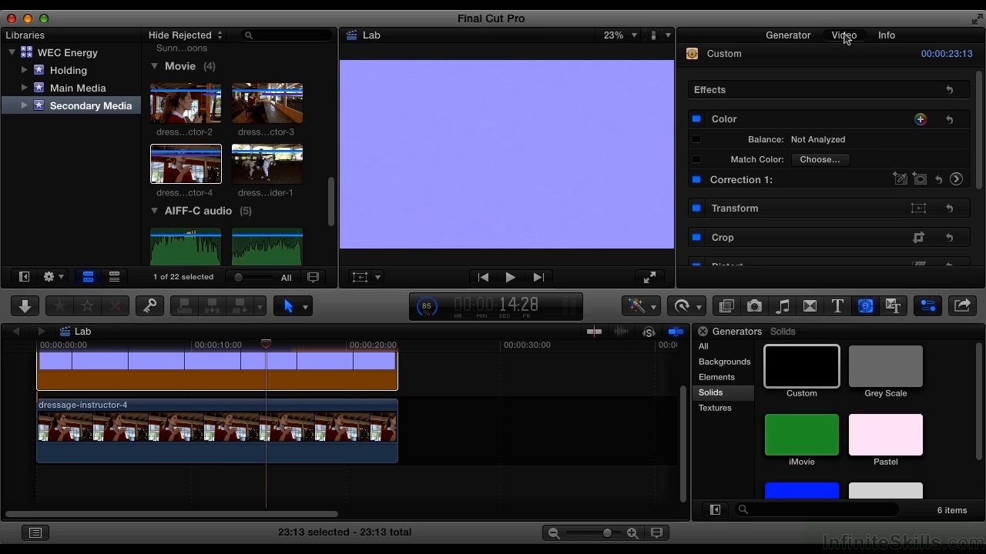
scroll(837, 158, down, 5)
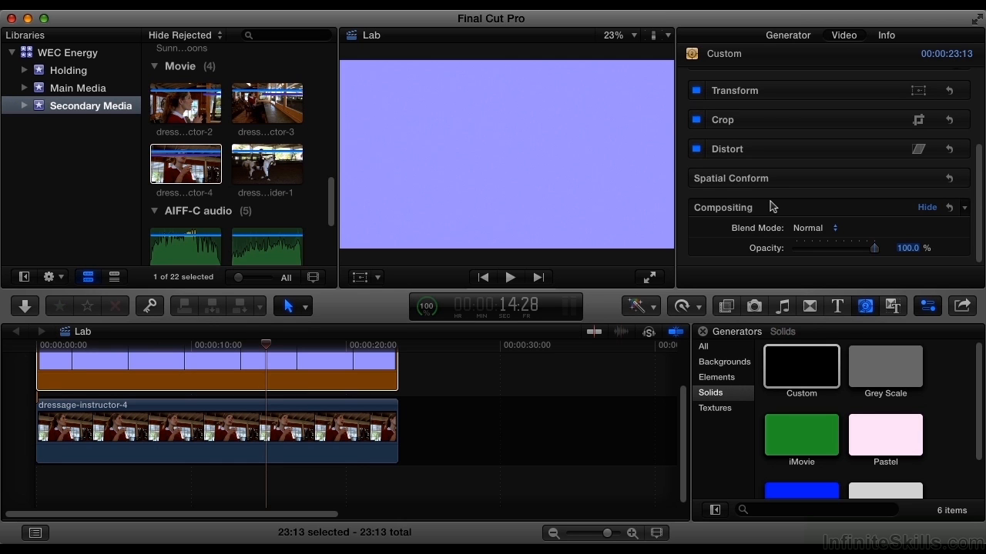
mouse_move(874, 248)
mouse_down()
mouse_move(821, 250)
mouse_move(885, 251)
mouse_up()
click(810, 229)
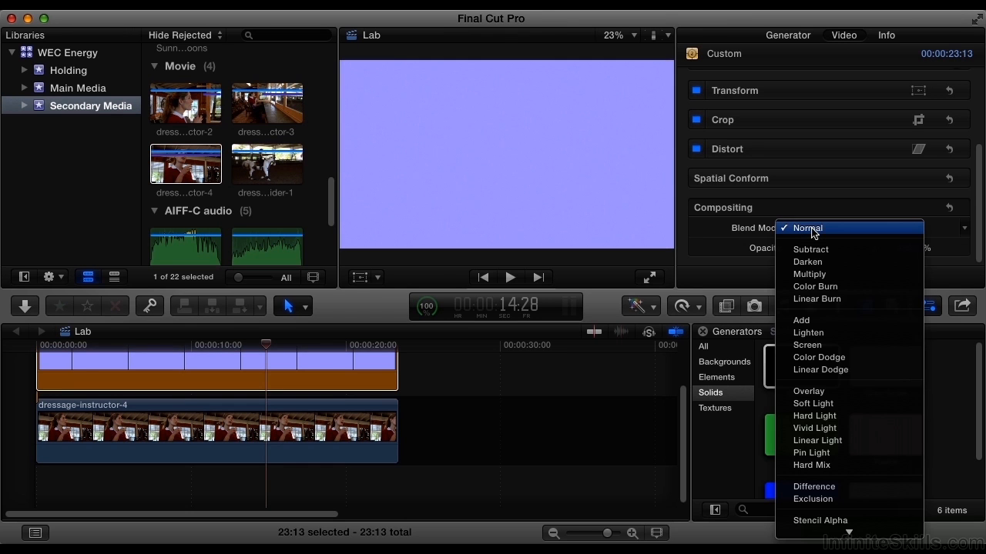
click(823, 274)
click(820, 231)
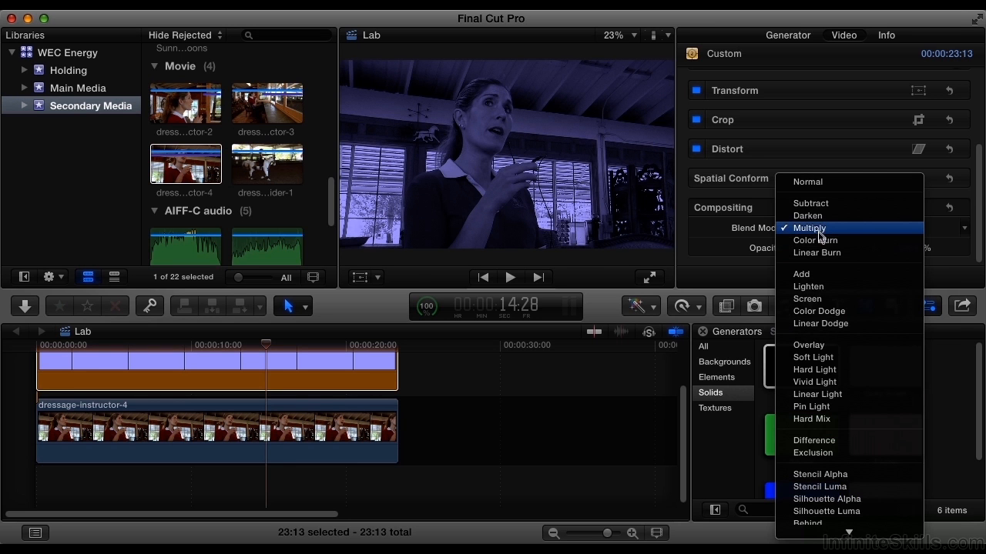
click(820, 287)
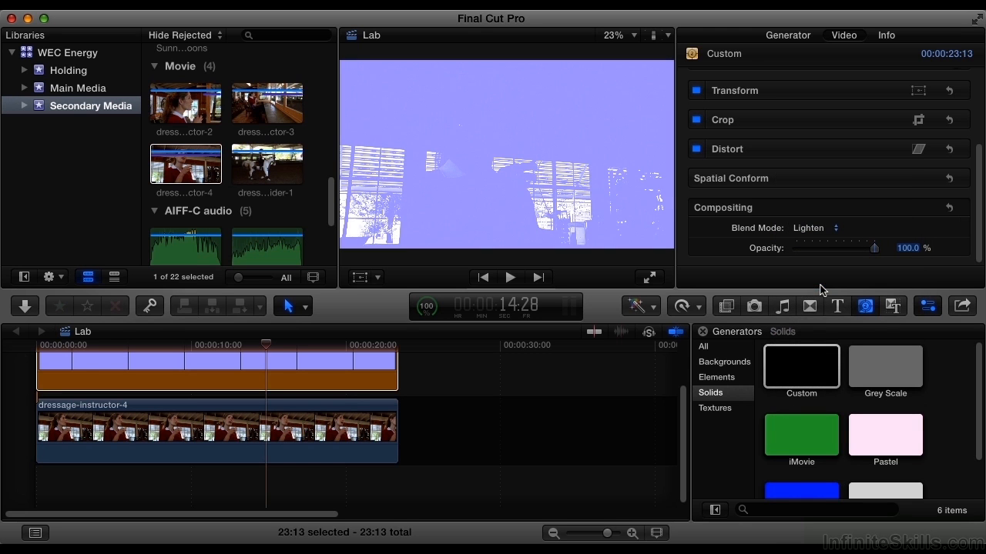
Set the Custom solid's blend mode to Overlay and lower its opacity to about 83%.
click(827, 230)
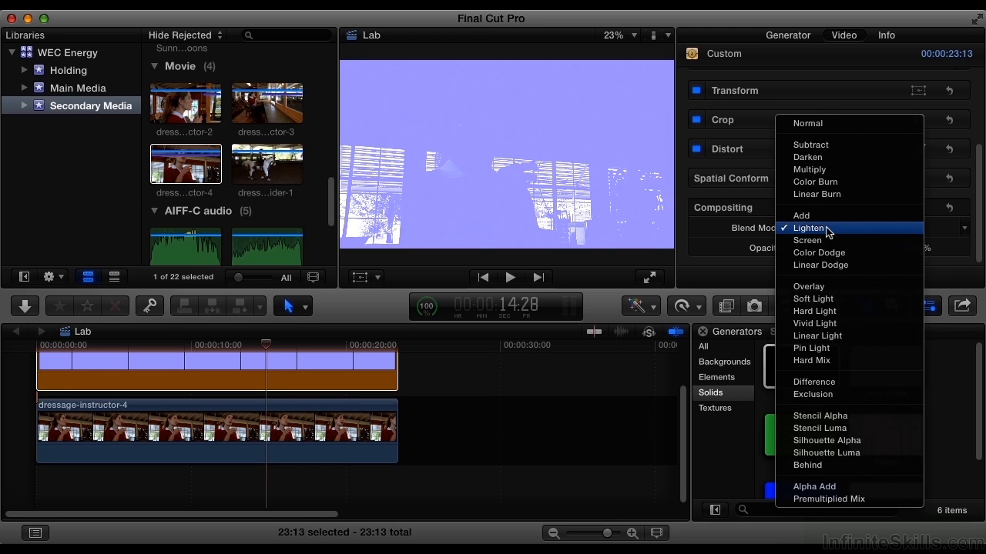
click(808, 286)
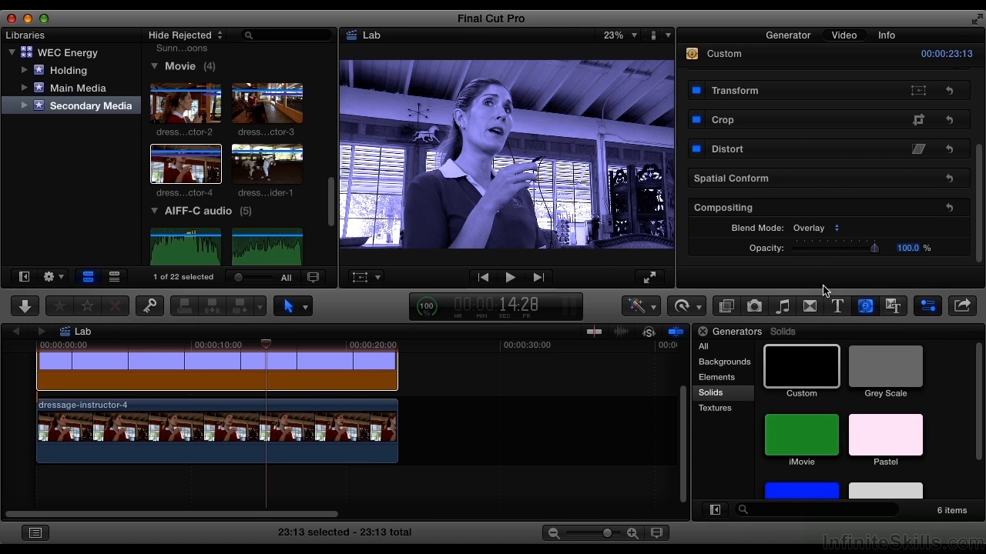
drag(873, 249, 864, 255)
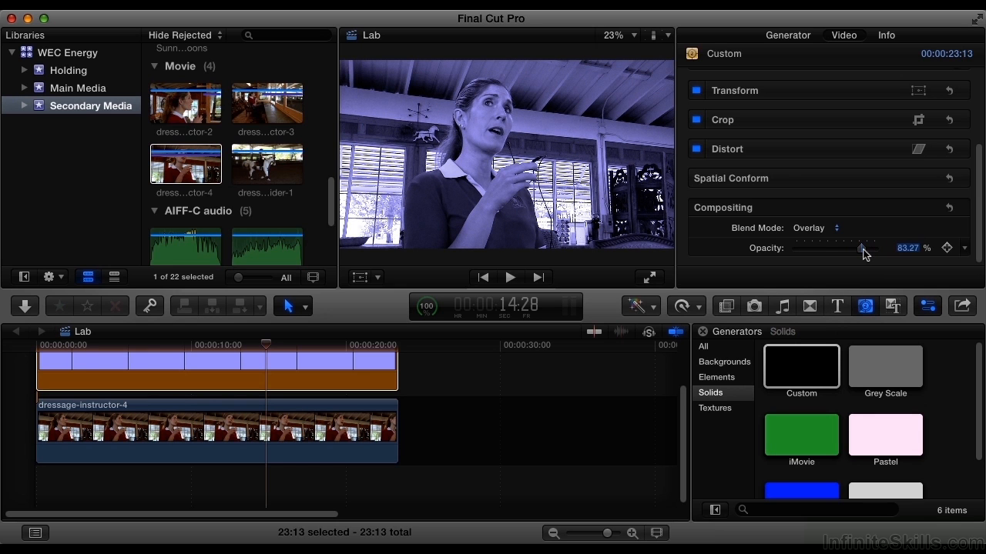